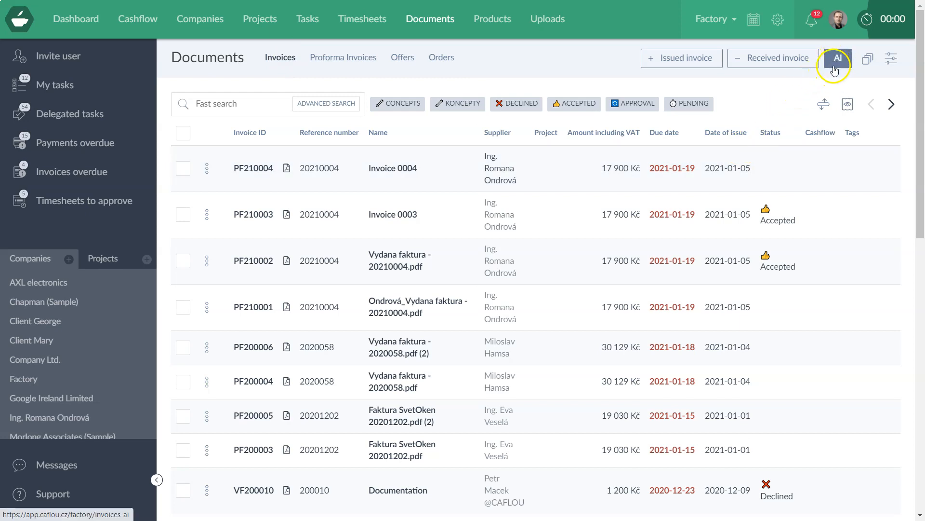
# - Open the AI beta extraction dialog and start adding an invoice file from the Vytěžování folder
pyautogui.click(832, 68)
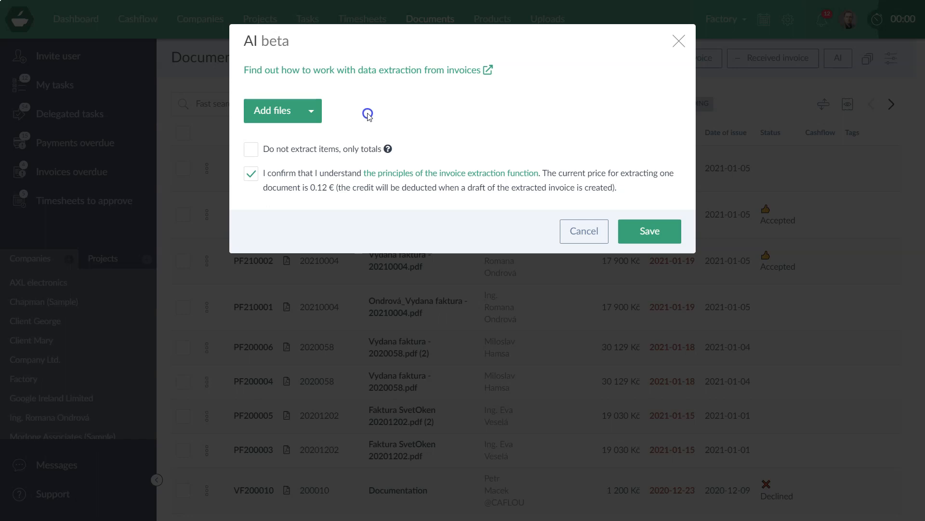
pyautogui.click(278, 111)
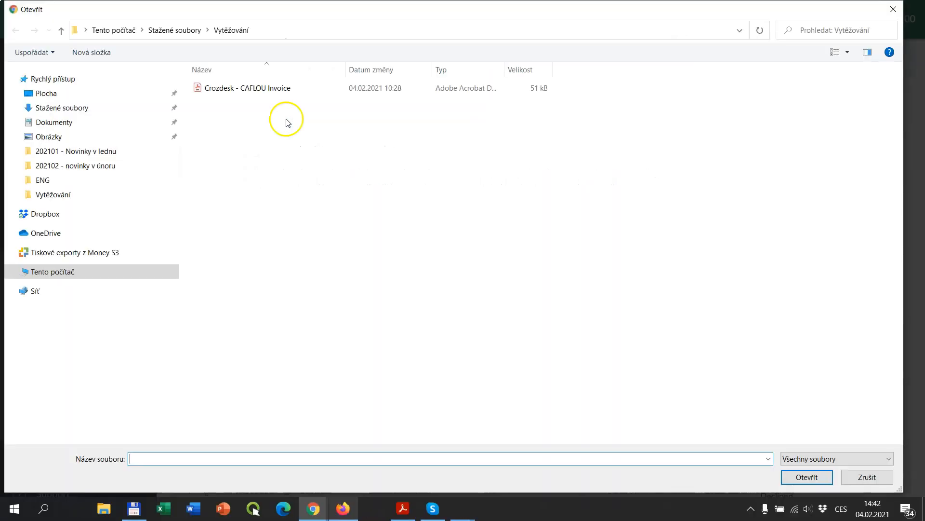
# - Add Crozdesk - CAFLOU Invoice.pdf to the AI extraction dialog's file list
pyautogui.click(249, 90)
pyautogui.doubleClick(249, 90)
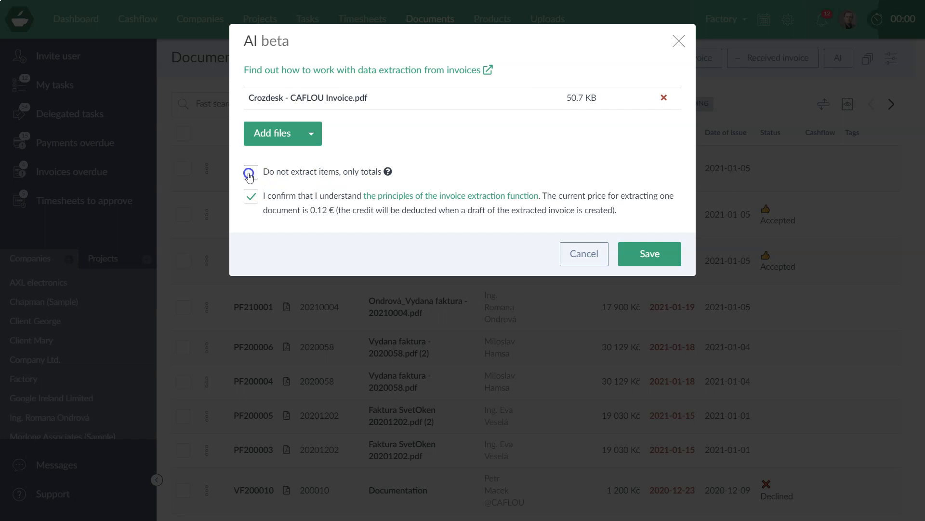
pyautogui.moveTo(249, 109)
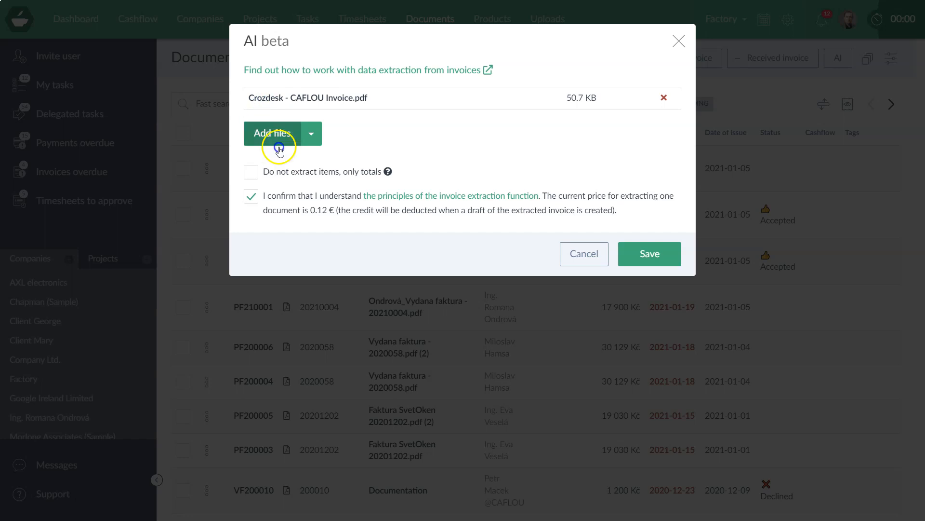
pyautogui.moveTo(391, 172)
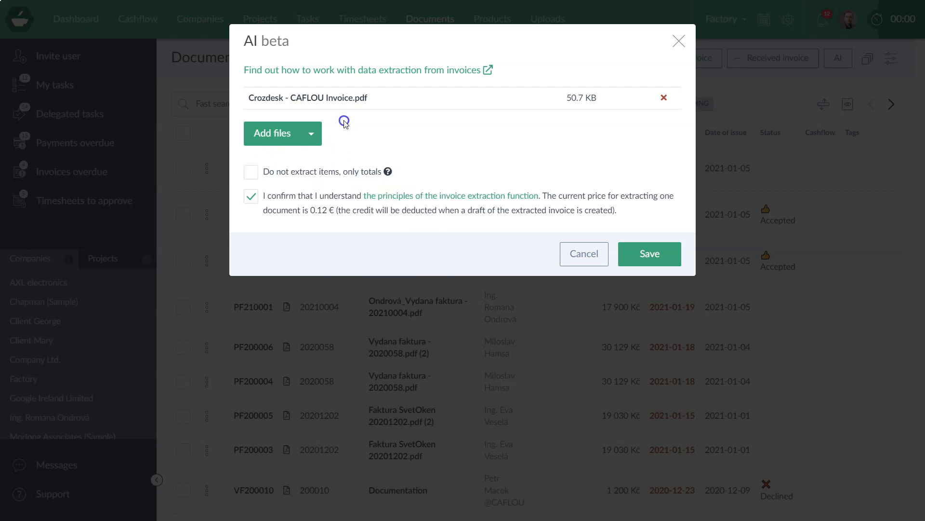
# - Save the AI dialog to submit the Crozdesk invoice PDF for extraction
pyautogui.click(641, 263)
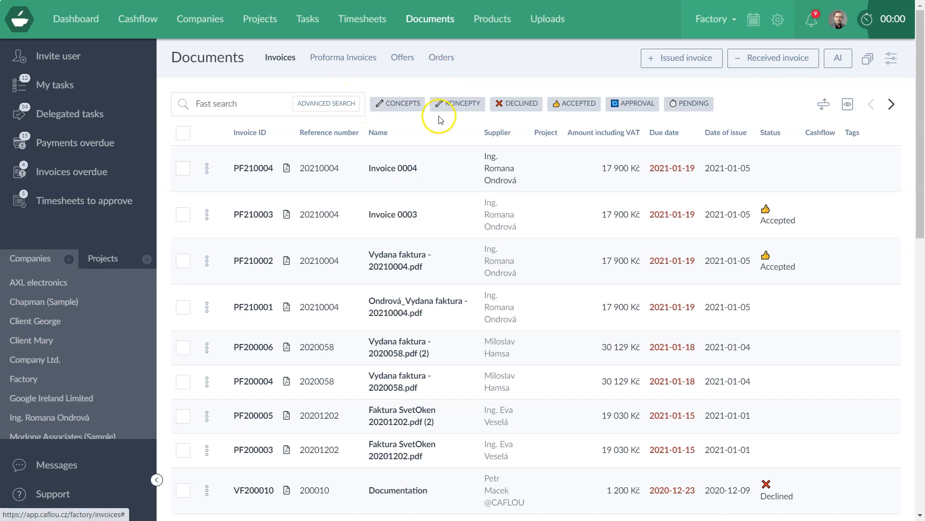
pyautogui.click(391, 105)
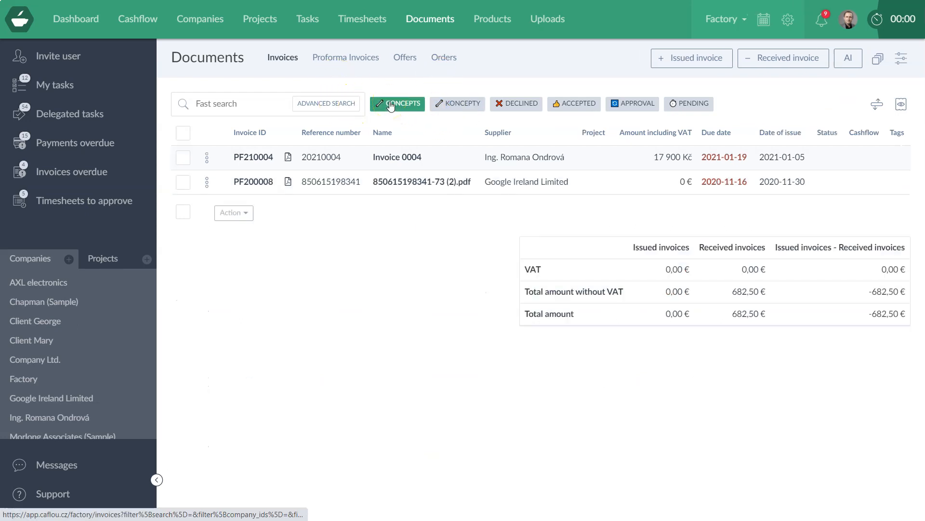
pyautogui.click(332, 107)
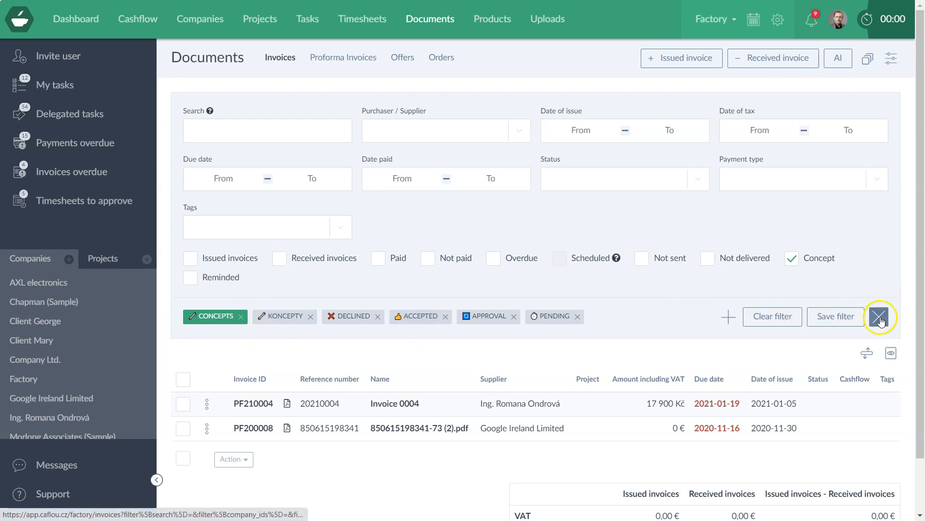
pyautogui.click(878, 317)
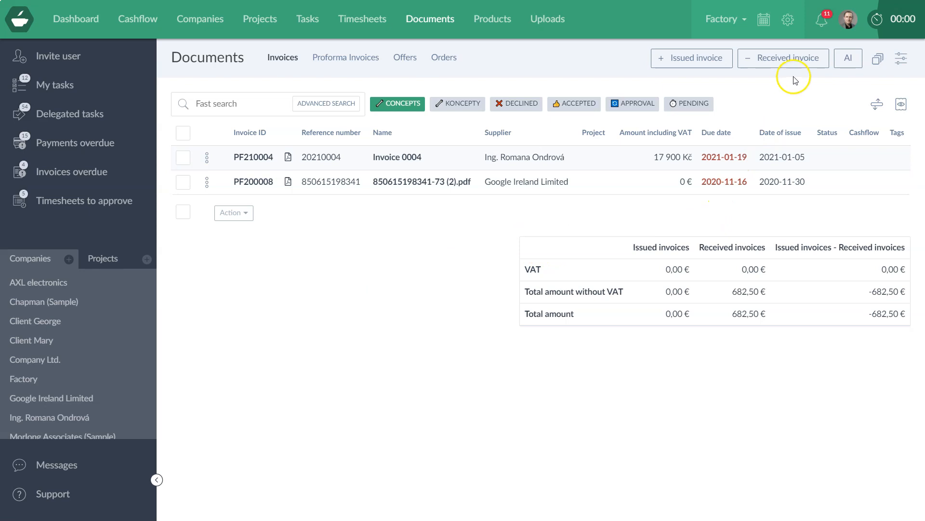
# - Check notifications and refresh the concepts list until the Crozdesk draft (PF210005, 54 $) appears
pyautogui.click(824, 21)
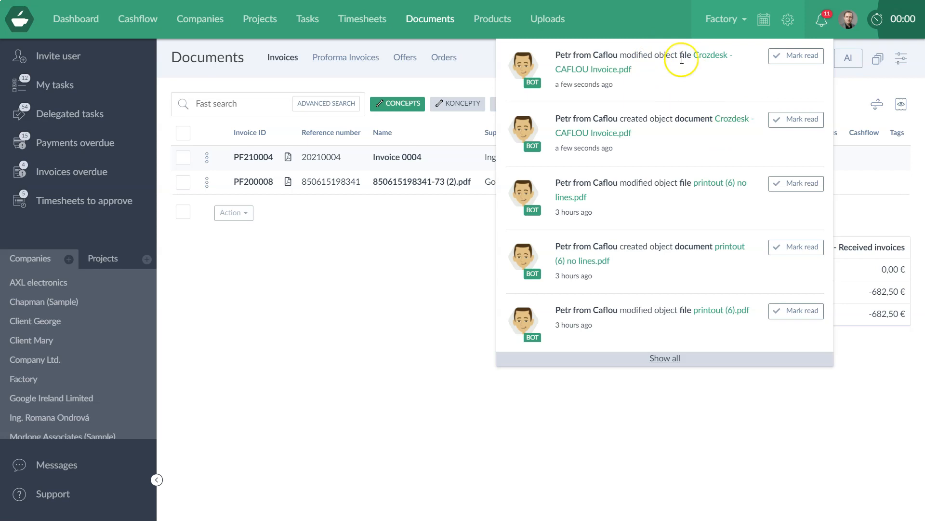
pyautogui.click(356, 241)
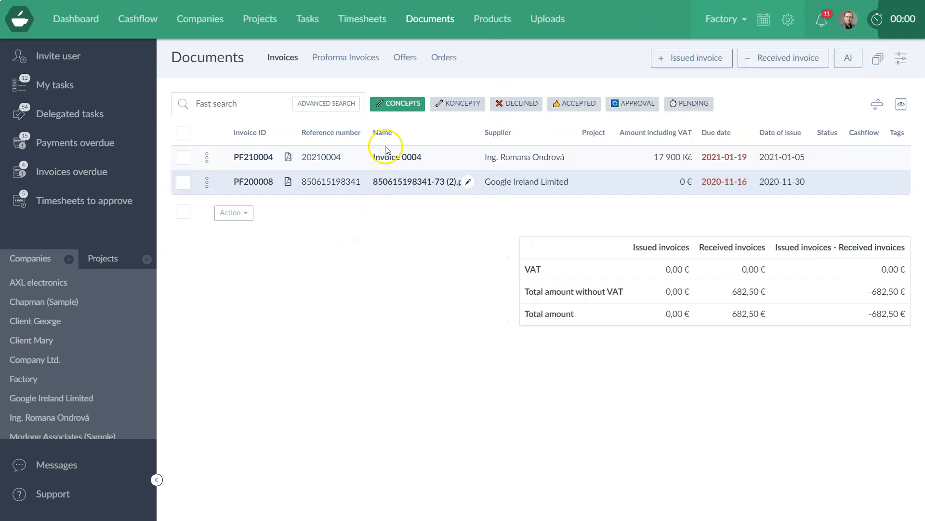
pyautogui.click(396, 105)
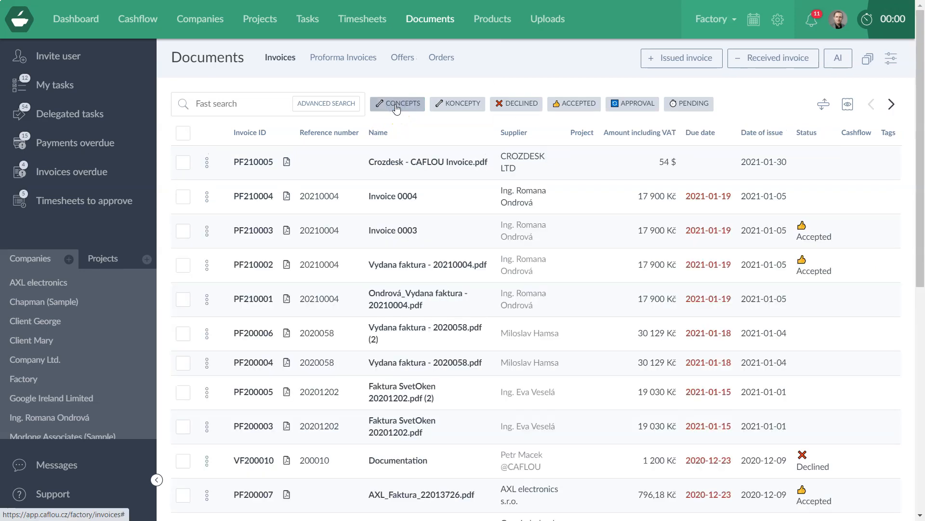
pyautogui.click(396, 105)
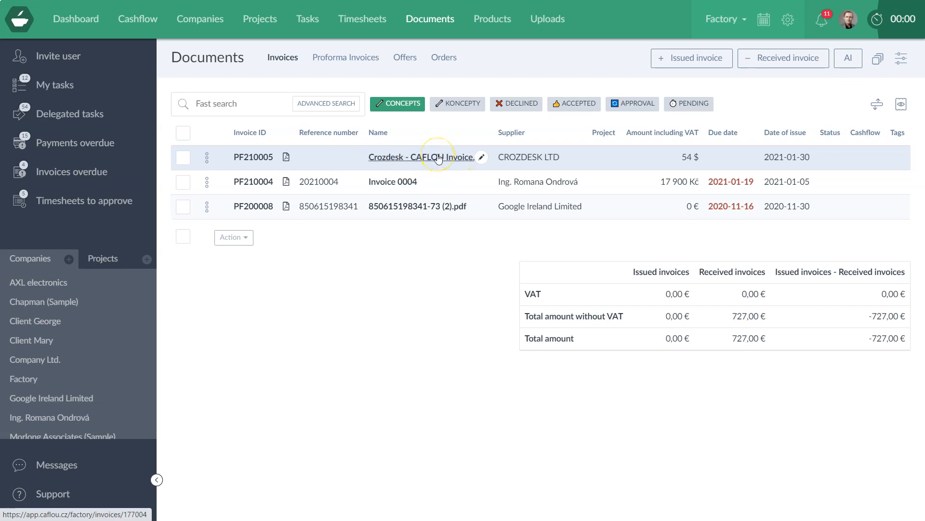
pyautogui.click(207, 157)
# - Edit the Crozdesk draft, showing the CROZDESK LTD form with 54,00 $ beside its PDF
pyautogui.click(214, 181)
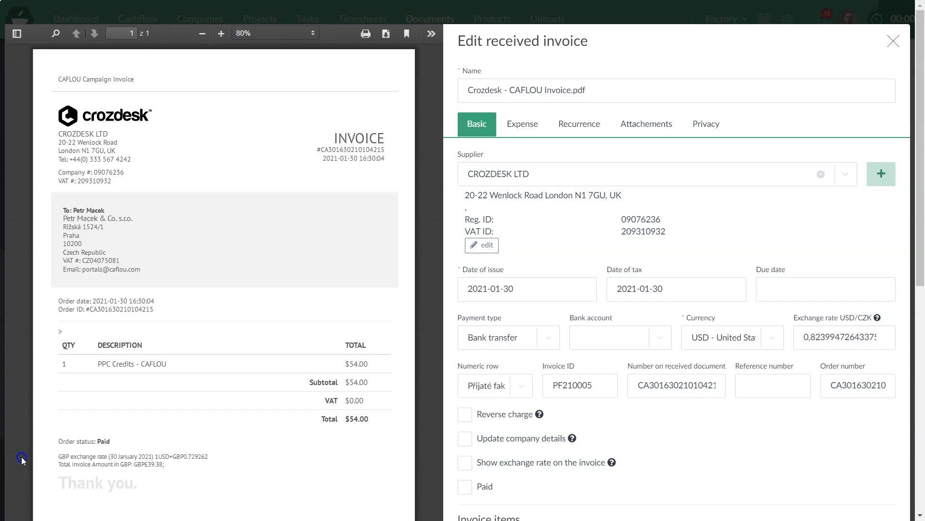
pyautogui.click(106, 240)
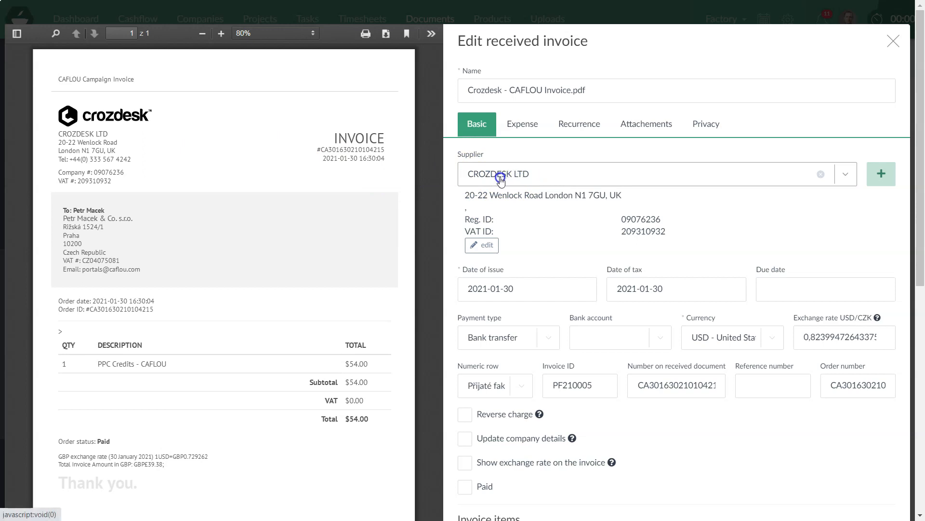
pyautogui.scroll(-2, 547, 265)
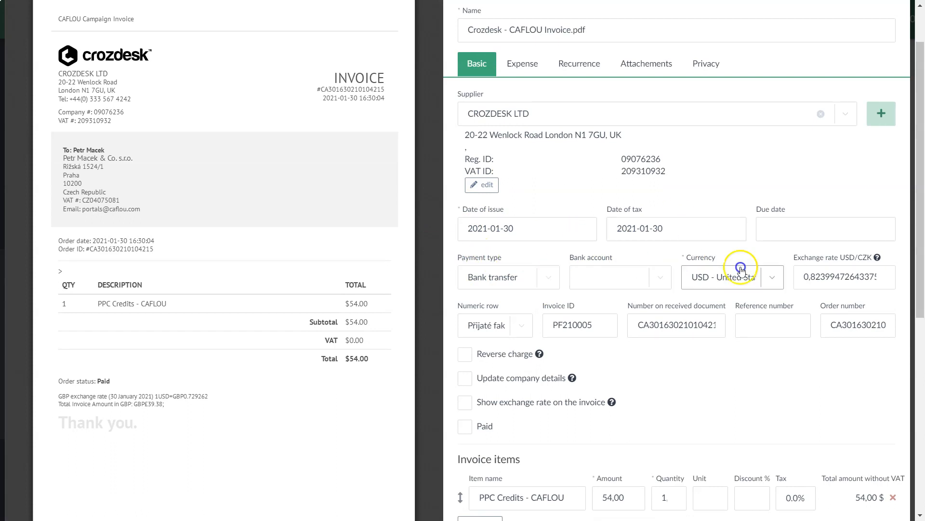
pyautogui.click(768, 230)
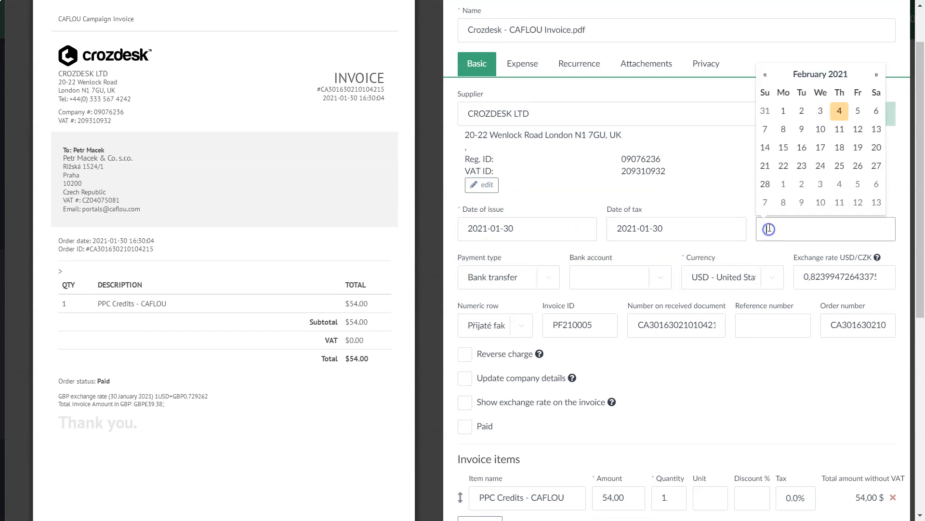
pyautogui.click(766, 111)
pyautogui.scroll(-1, 634, 289)
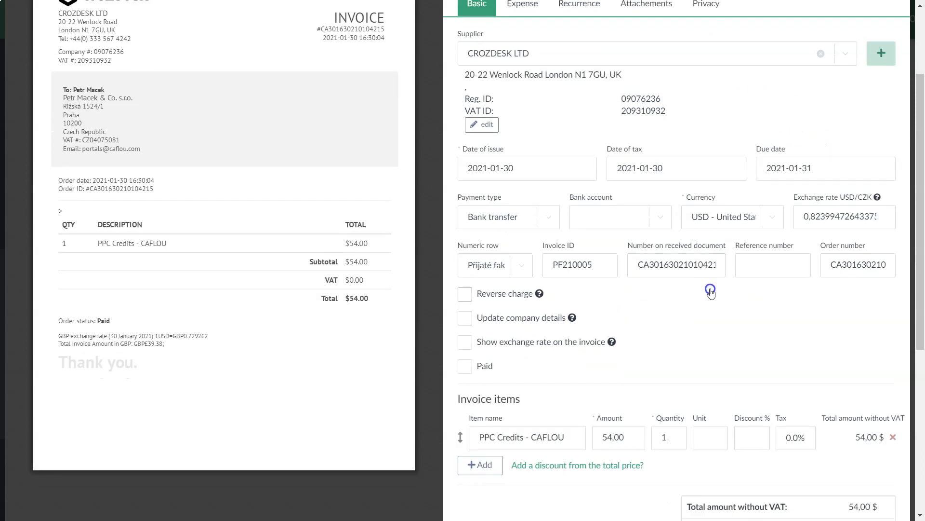
pyautogui.scroll(1, 245, 227)
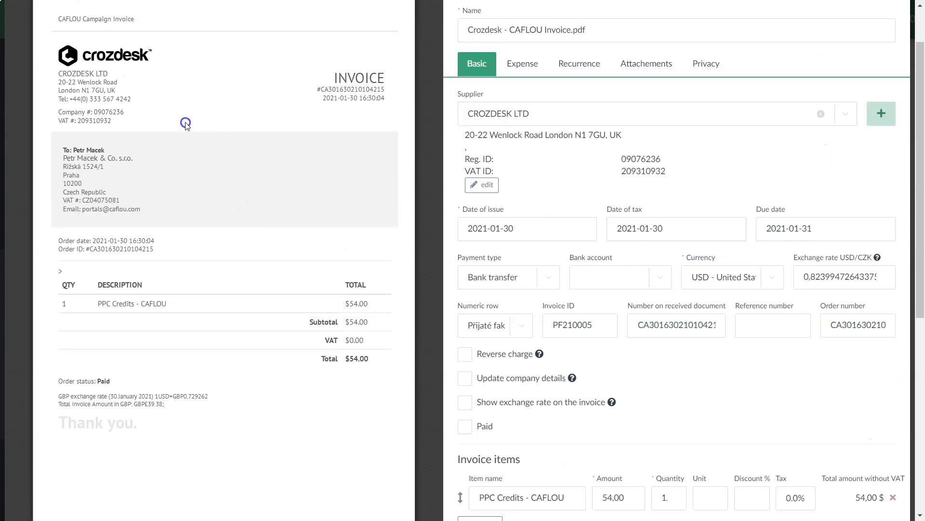
pyautogui.click(602, 281)
pyautogui.click(261, 208)
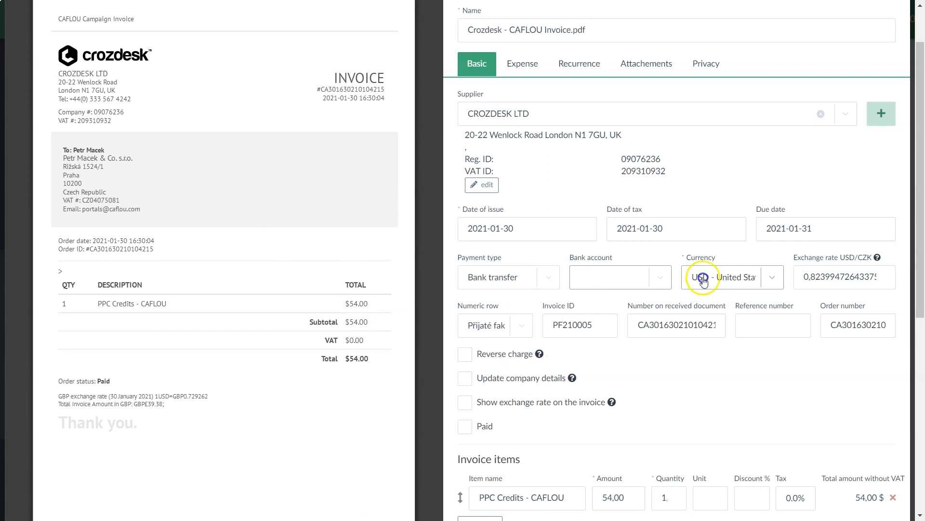
pyautogui.scroll(-1, 636, 366)
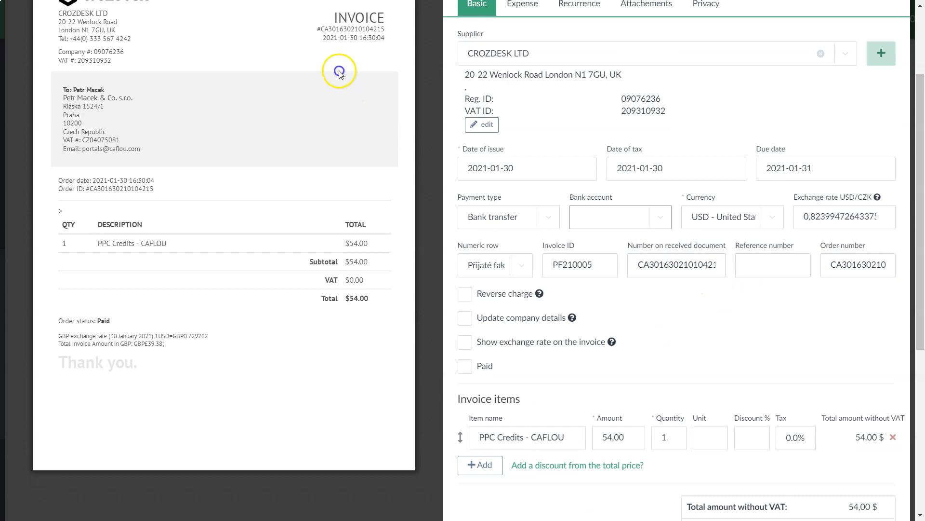
pyautogui.scroll(1, 356, 98)
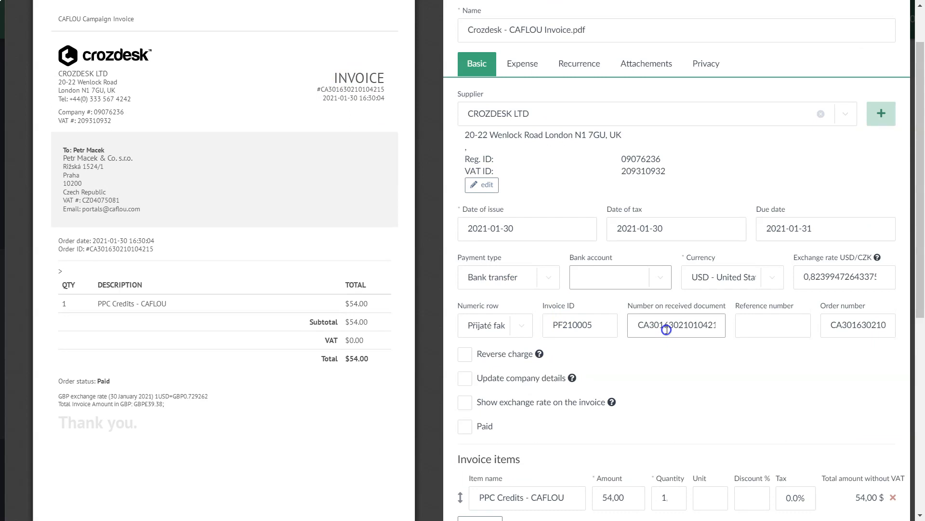
pyautogui.scroll(-3, 656, 343)
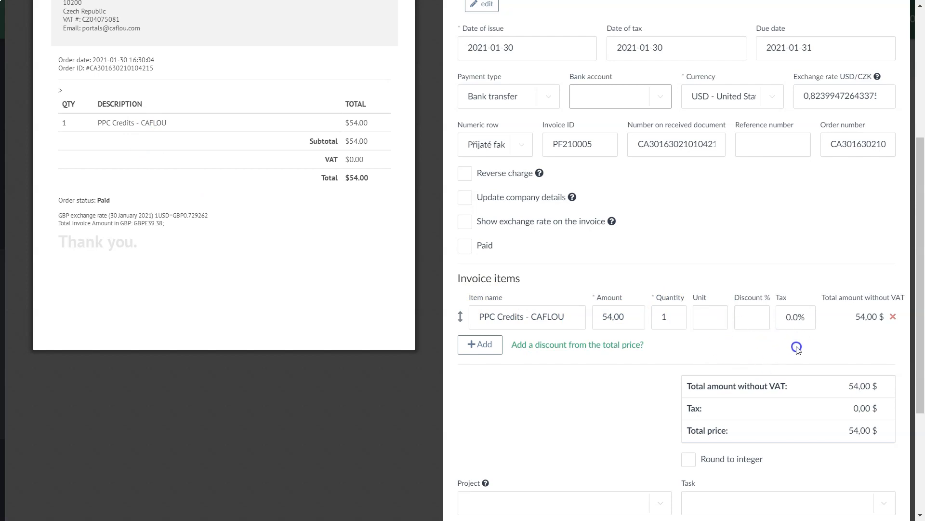
pyautogui.scroll(-2, 825, 385)
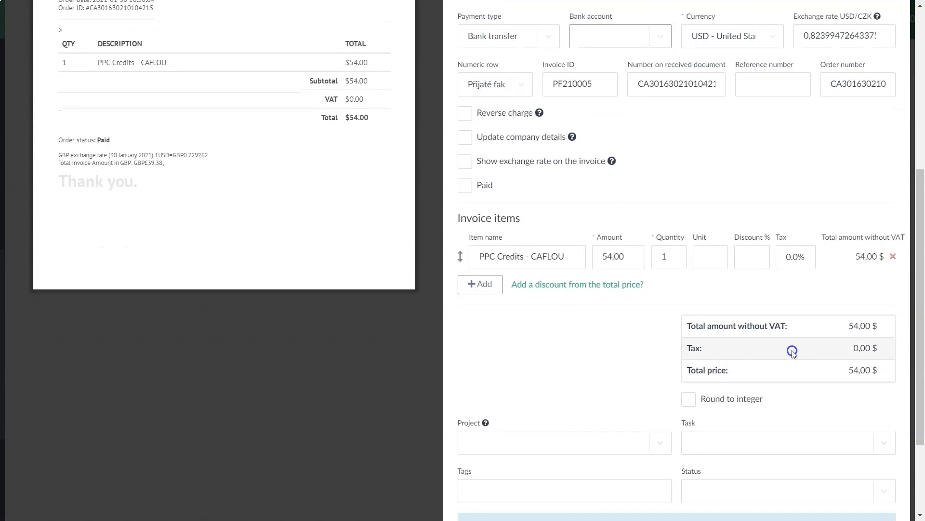
pyautogui.scroll(4, 790, 350)
pyautogui.scroll(3, 788, 351)
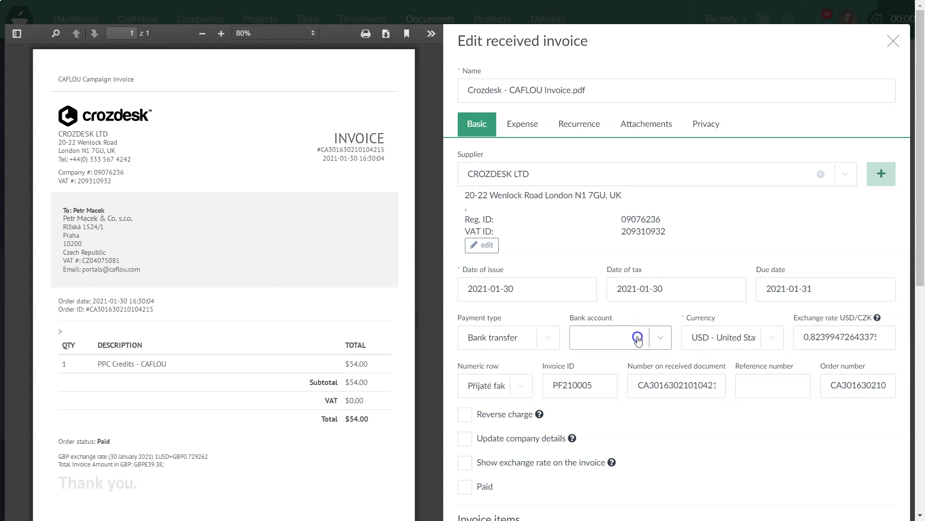
pyautogui.scroll(-4, 628, 309)
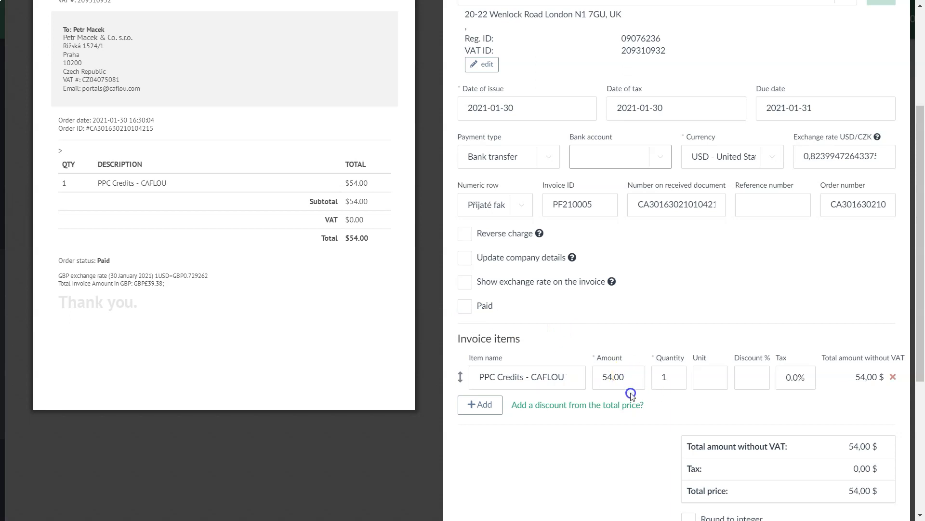
pyautogui.scroll(3, 627, 241)
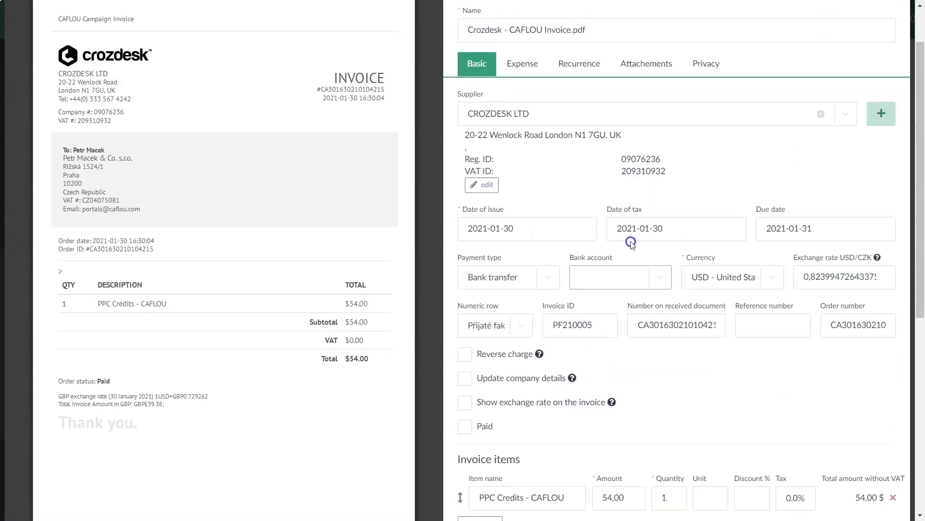
pyautogui.scroll(-8, 631, 243)
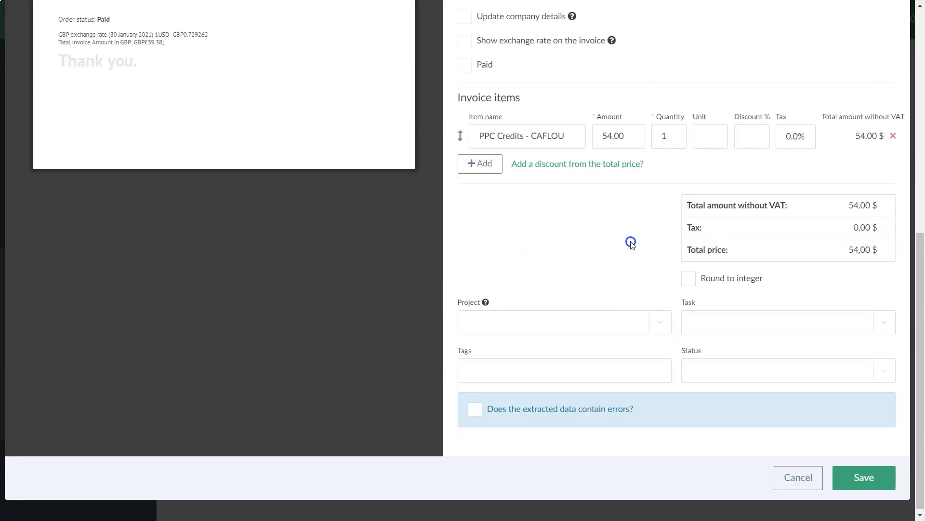
pyautogui.click(476, 412)
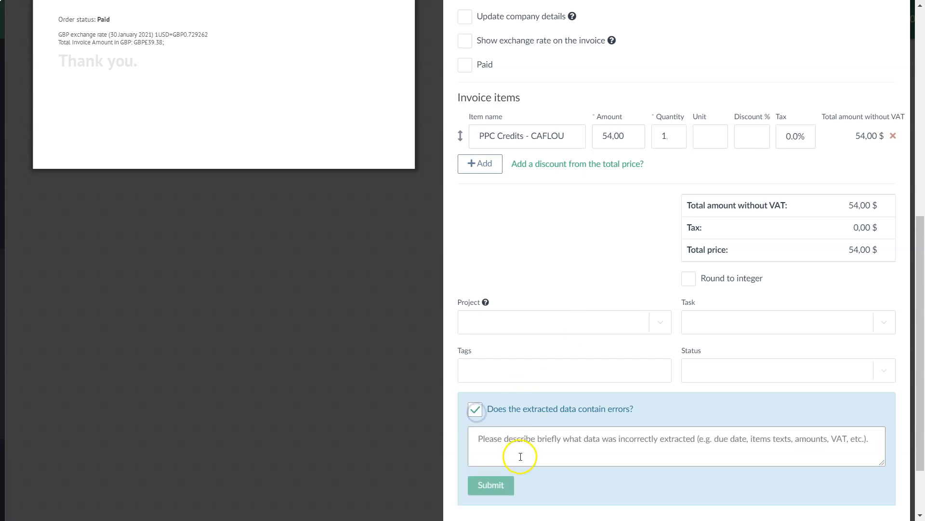
pyautogui.click(475, 411)
pyautogui.scroll(8, 587, 322)
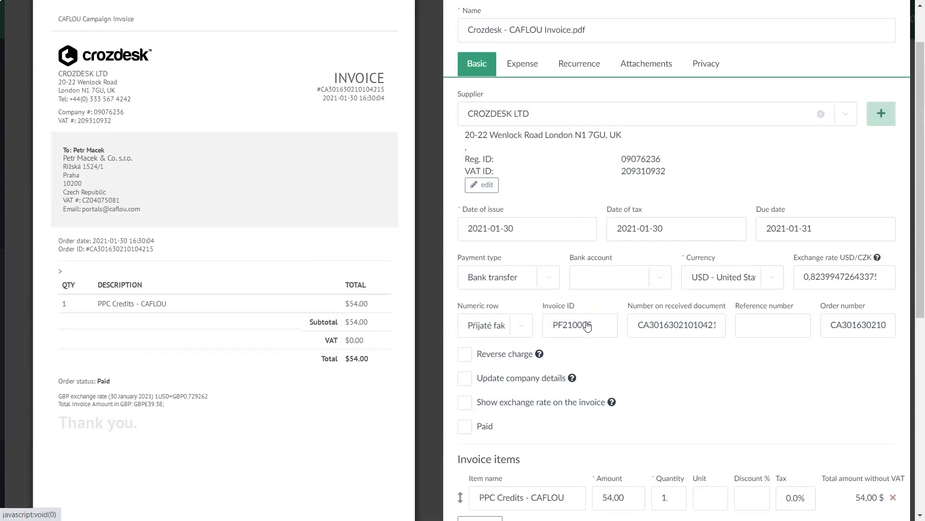
pyautogui.scroll(2, 587, 326)
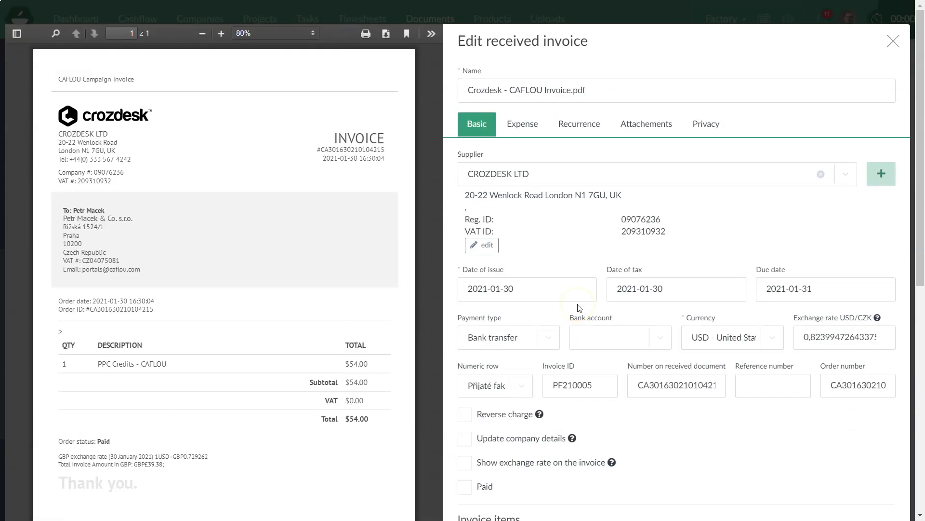
pyautogui.scroll(-8, 580, 308)
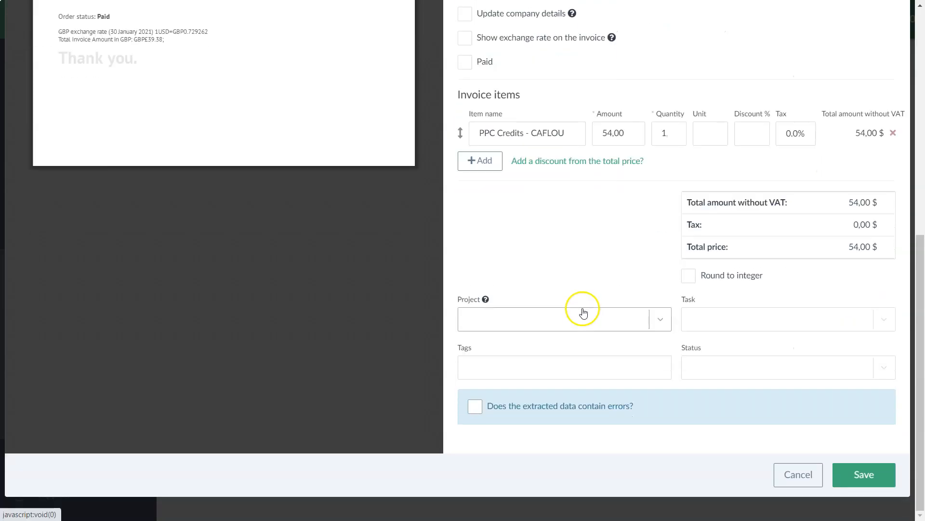
pyautogui.scroll(10, 502, 201)
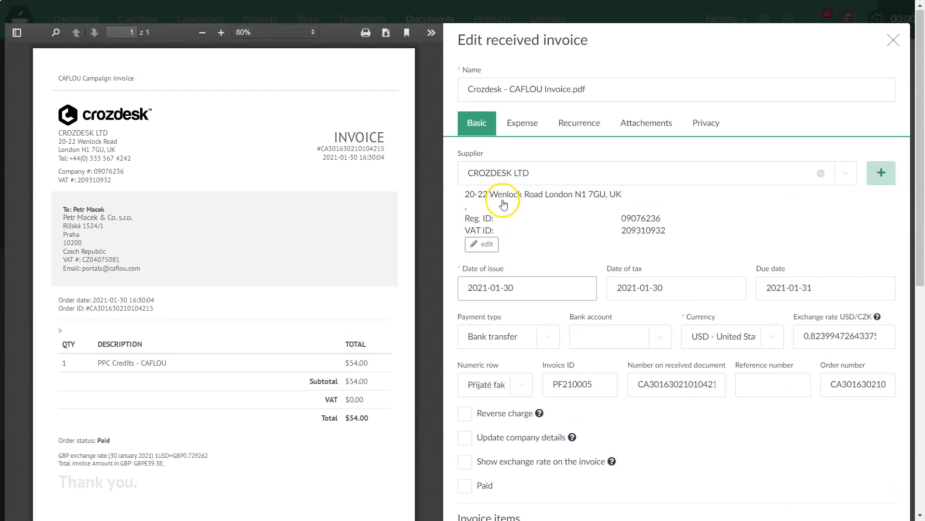
pyautogui.scroll(-5, 504, 203)
pyautogui.scroll(-2, 837, 385)
# - Save the Crozdesk invoice as PF210005 and list all invoices with it at the top
pyautogui.click(869, 479)
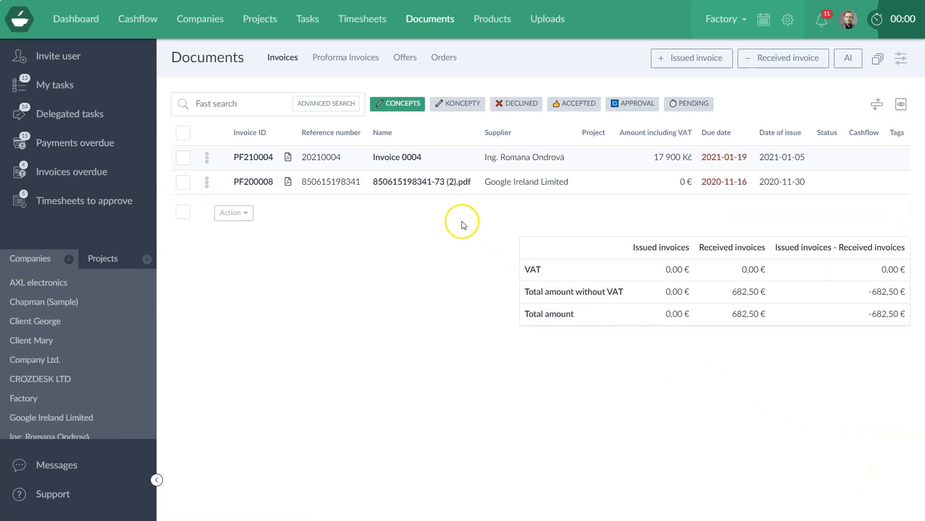
pyautogui.click(399, 104)
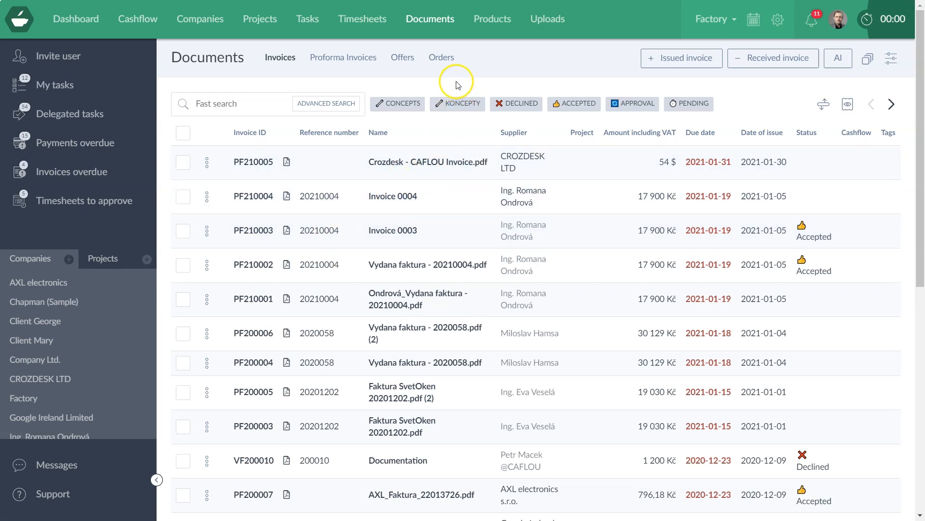
pyautogui.click(841, 60)
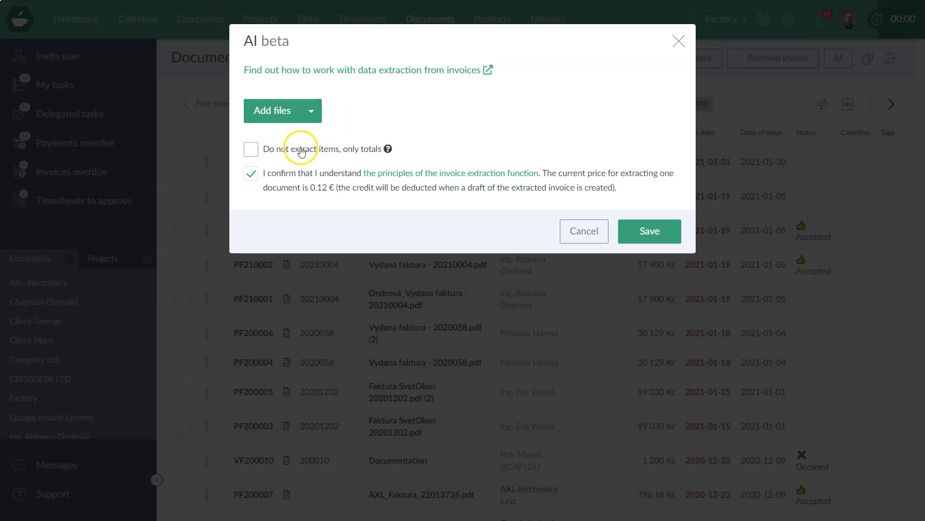
pyautogui.click(680, 41)
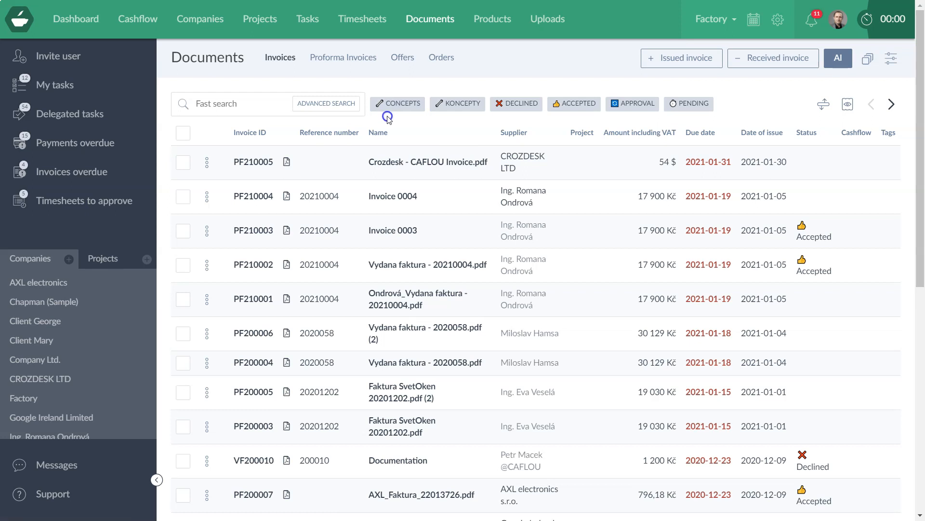
pyautogui.click(812, 20)
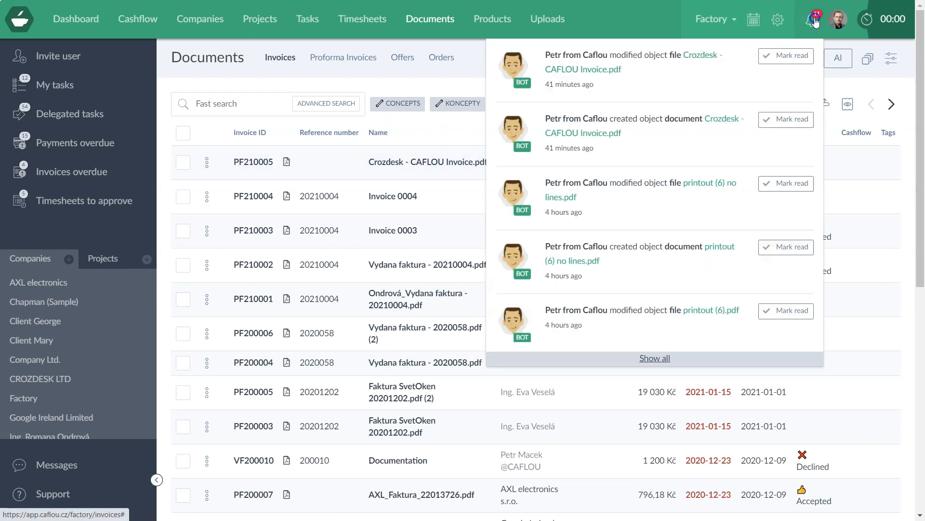
pyautogui.click(815, 21)
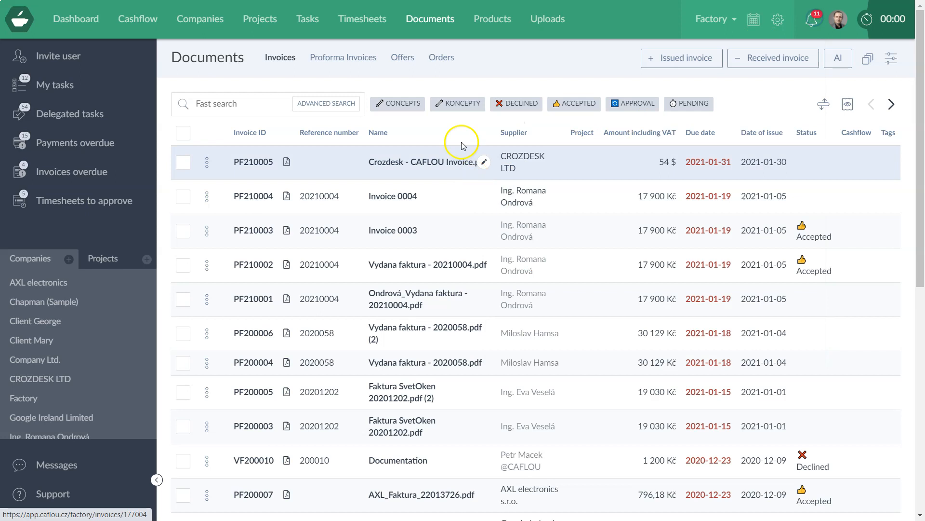
pyautogui.click(391, 107)
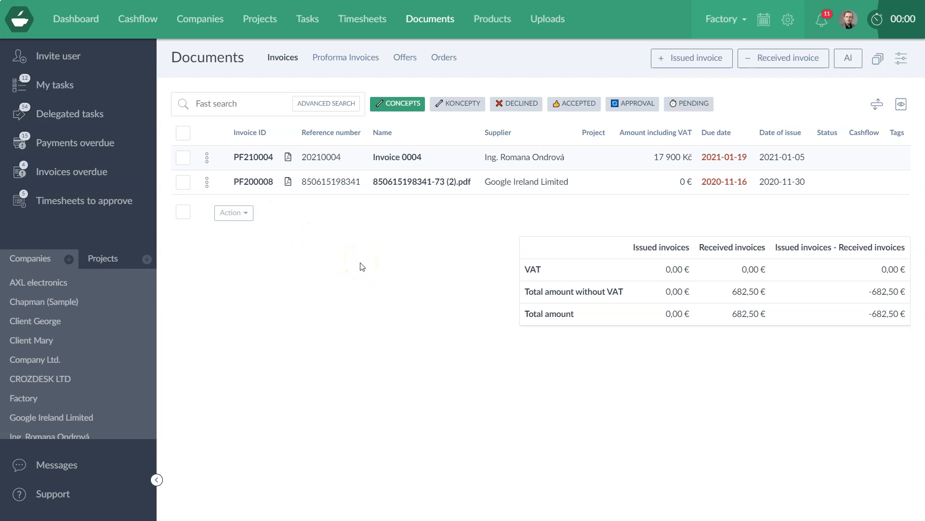
pyautogui.click(389, 105)
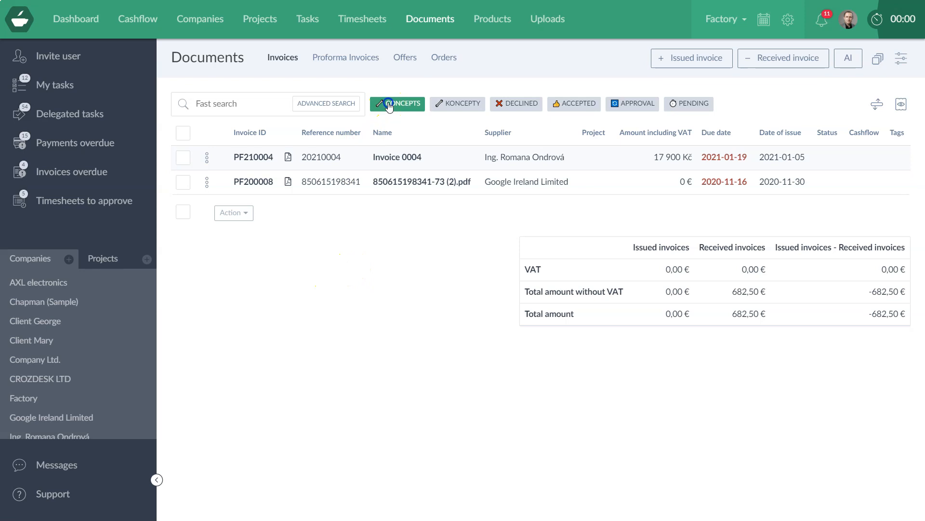